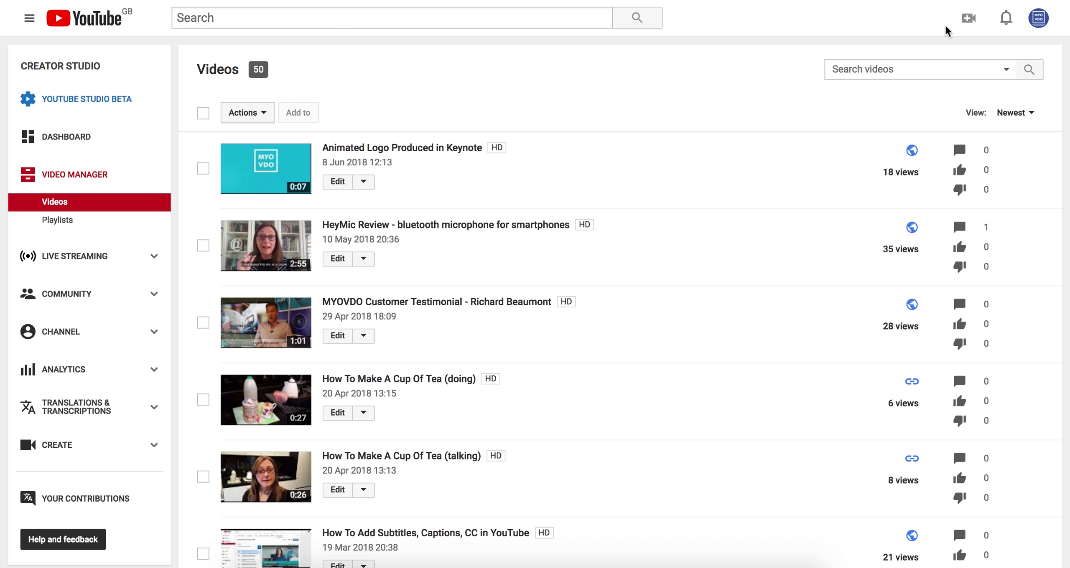
# Upload the 2018-06-05 testimonial .mov from the Downloads folder as a new YouTube video
pyautogui.click(968, 23)
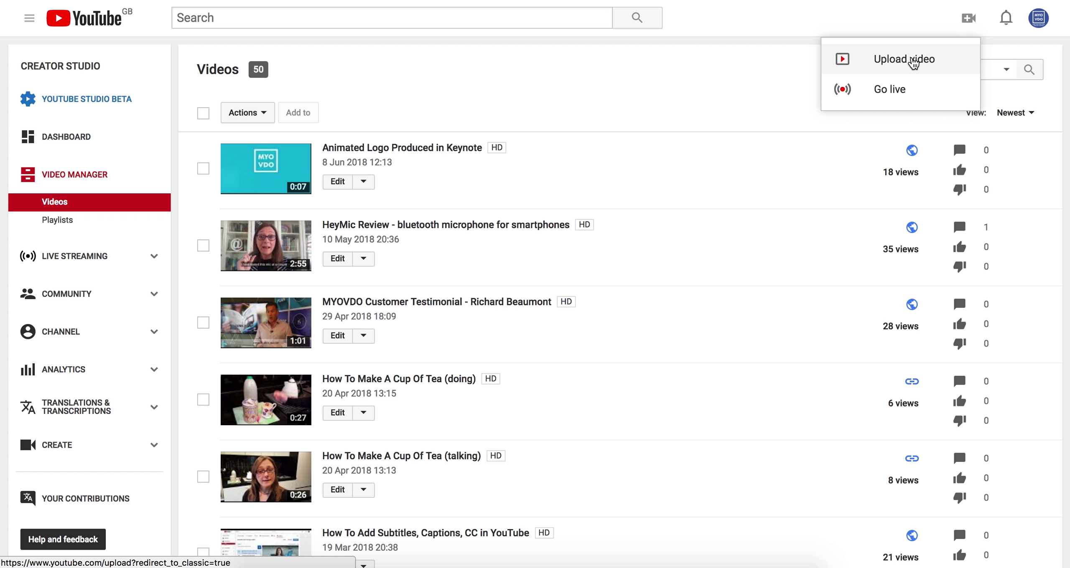
pyautogui.click(908, 61)
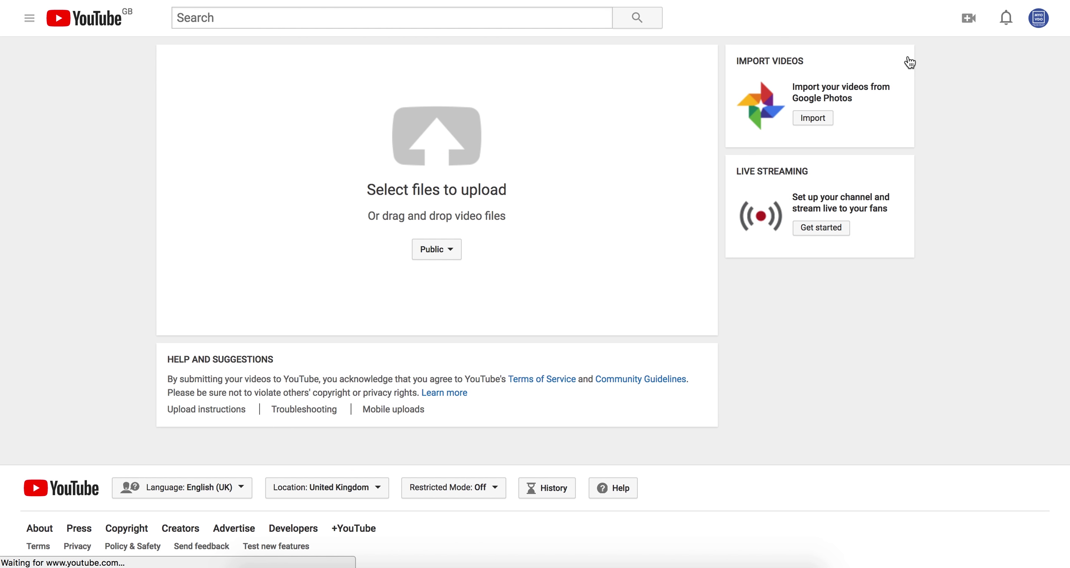
pyautogui.click(441, 139)
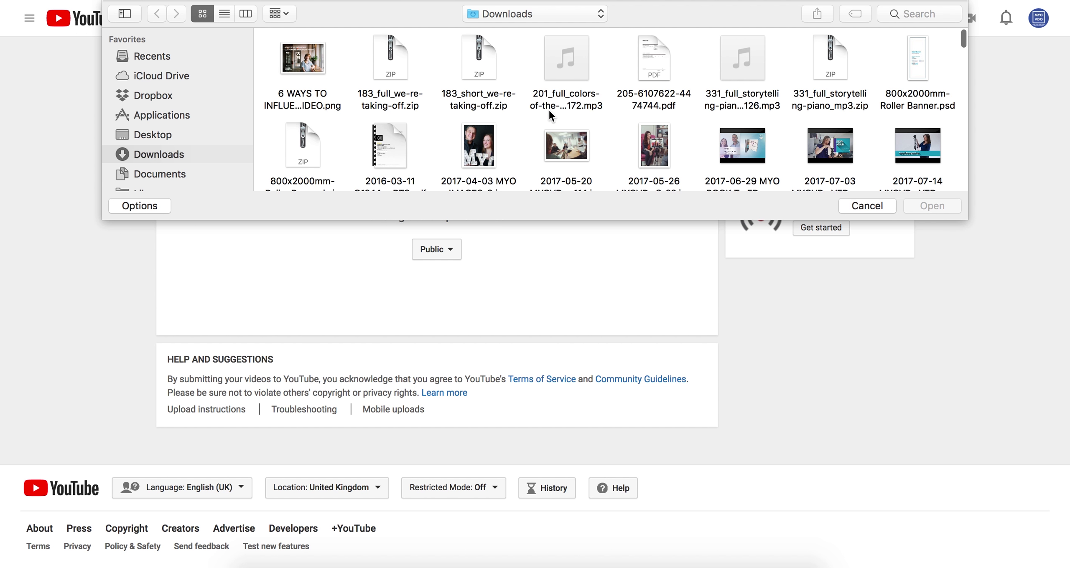
pyautogui.scroll(-5, 548, 110)
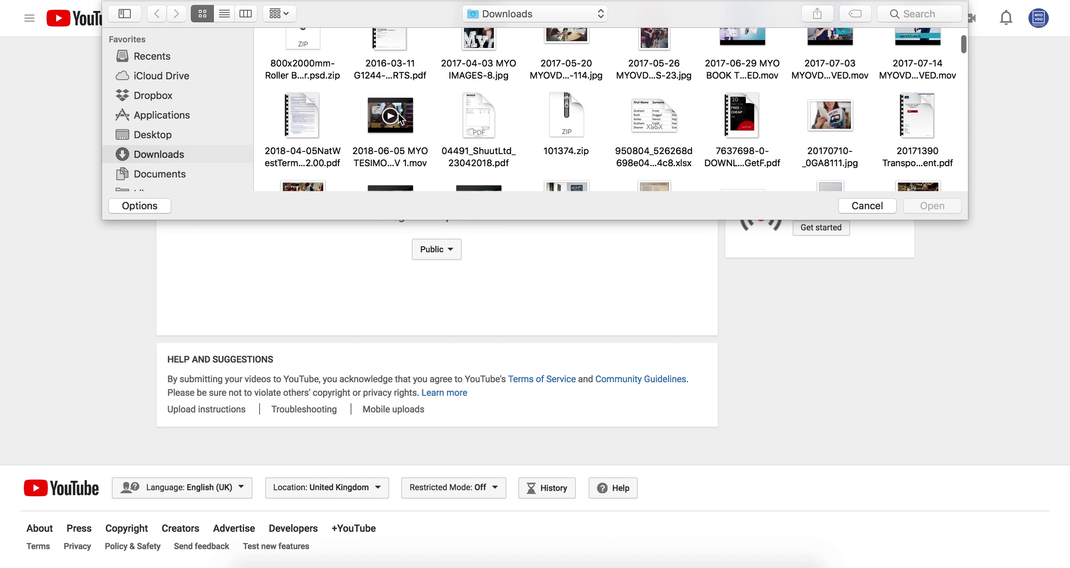
pyautogui.click(399, 119)
pyautogui.click(936, 206)
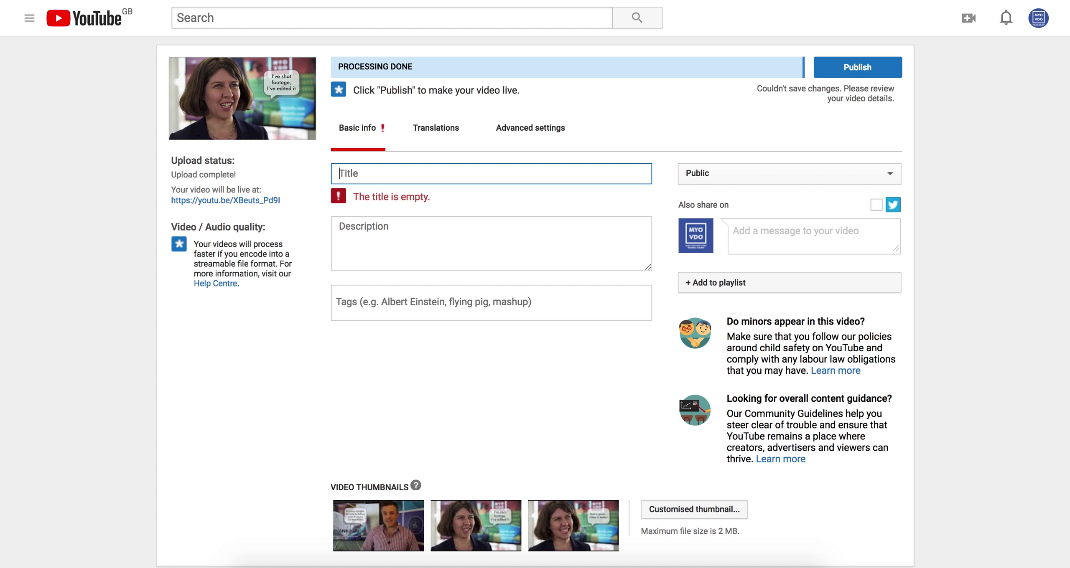
# Enter 'Make Your Own Video Training Academy Testimonials' as the video title and publish
pyautogui.write('Make Your Own Video')
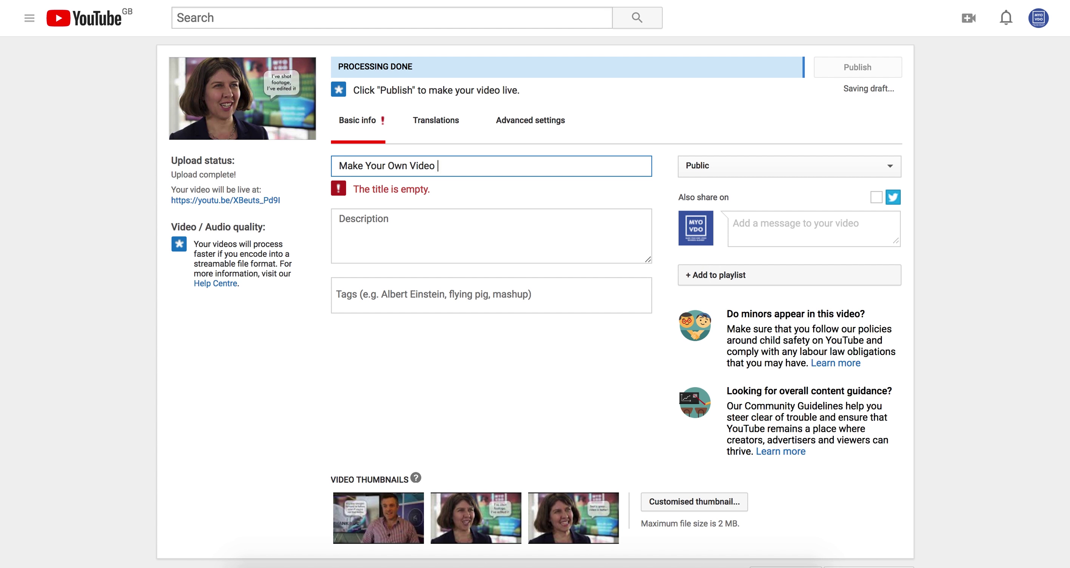
pyautogui.write(' Training Acad')
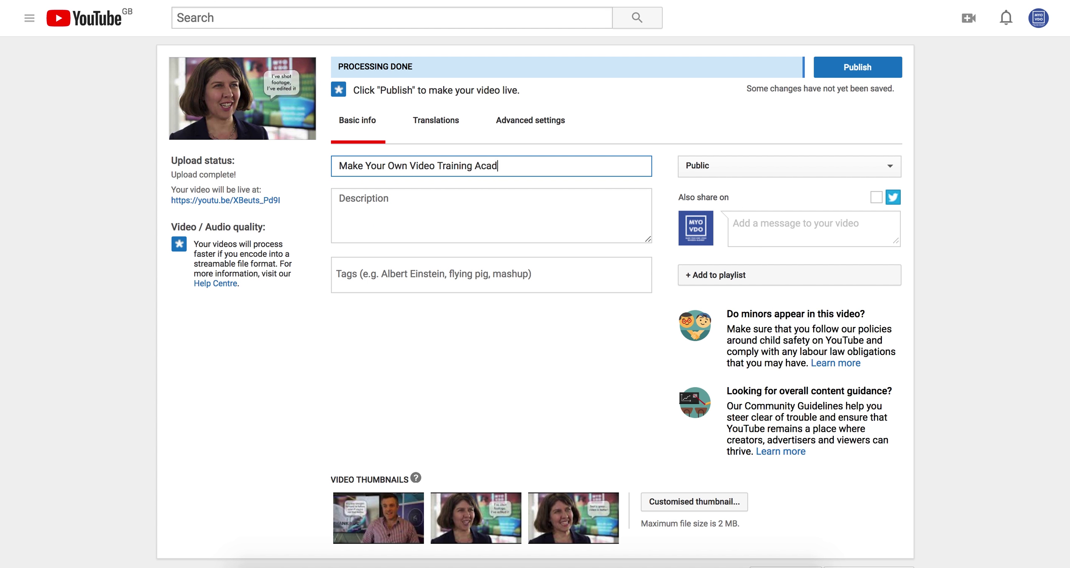
pyautogui.write('emy Testimonials')
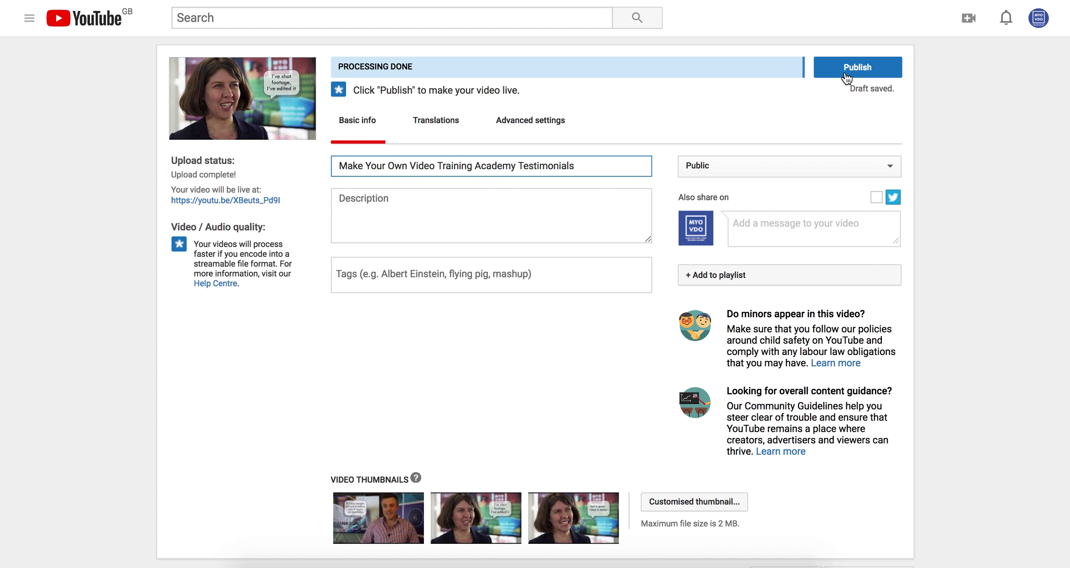
pyautogui.click(849, 66)
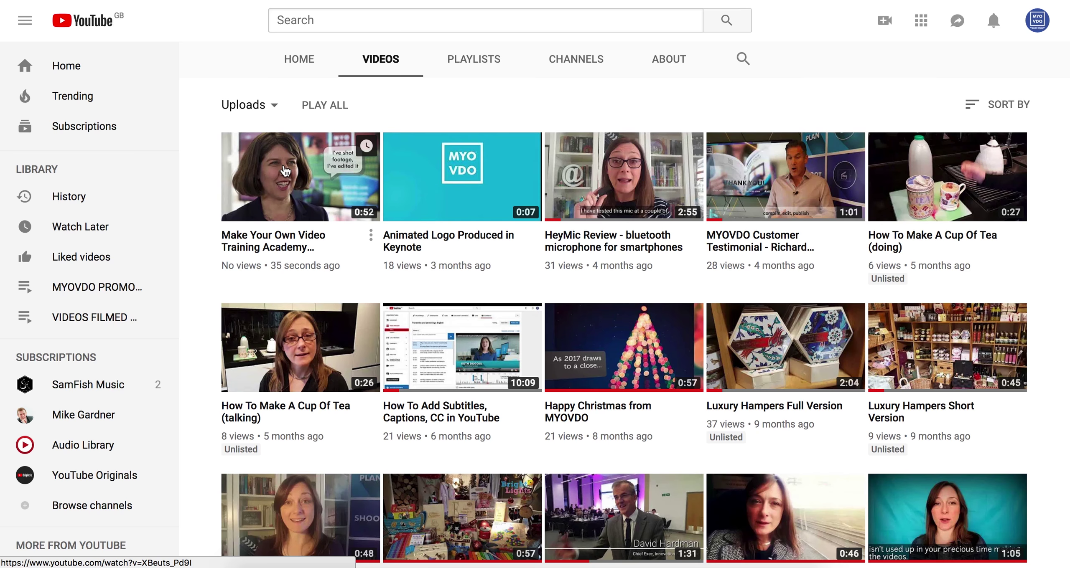
# Open the first upload, pause its playback, and go to its video editing page
pyautogui.click(285, 170)
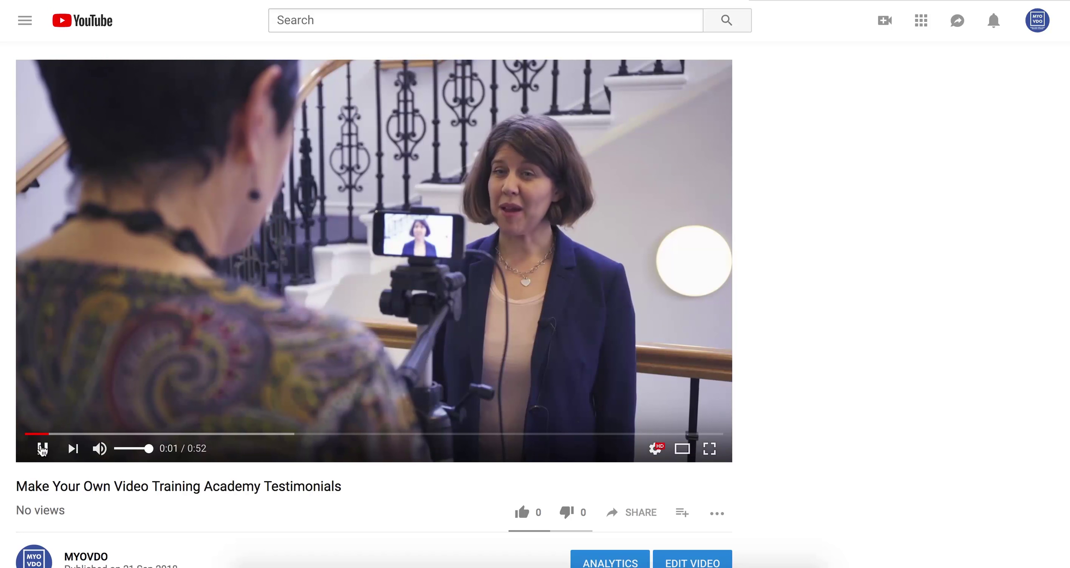
pyautogui.click(52, 451)
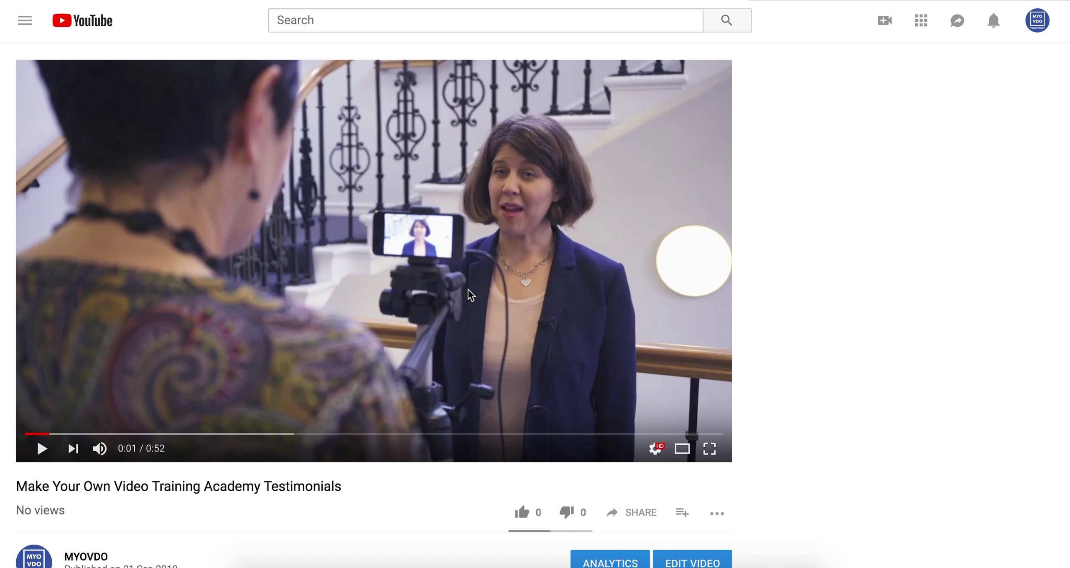
pyautogui.scroll(-5, 468, 289)
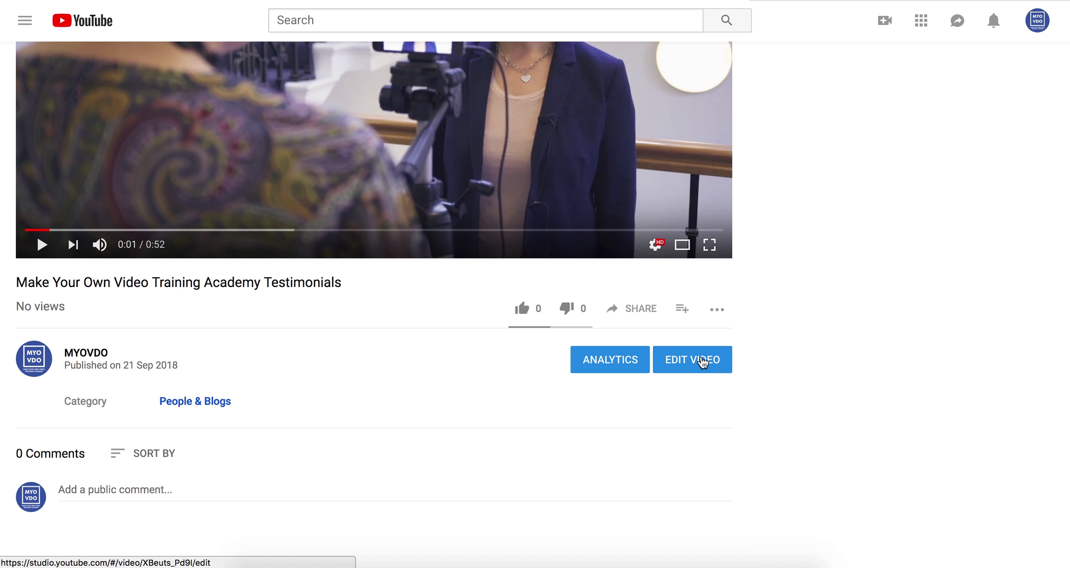
pyautogui.click(703, 364)
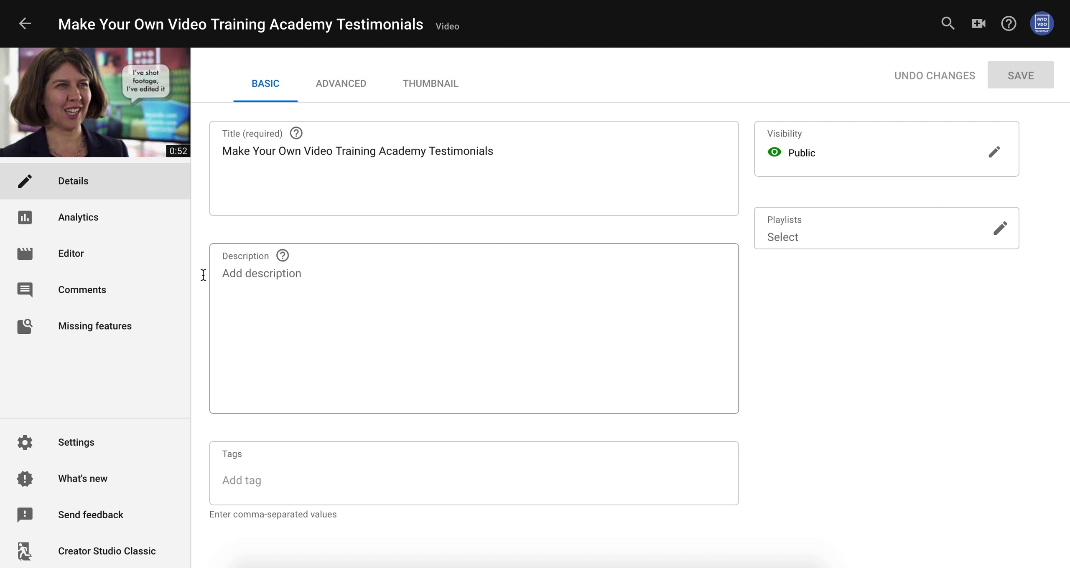
# Switch to Creator Studio Classic and show the video's Subtitles/CC tab
pyautogui.click(94, 555)
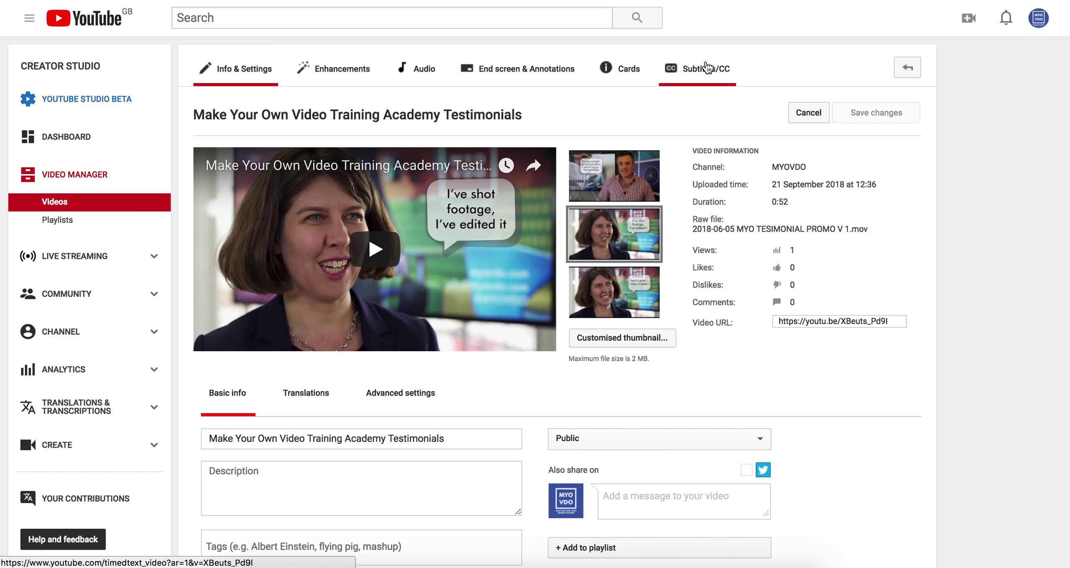
pyautogui.click(697, 77)
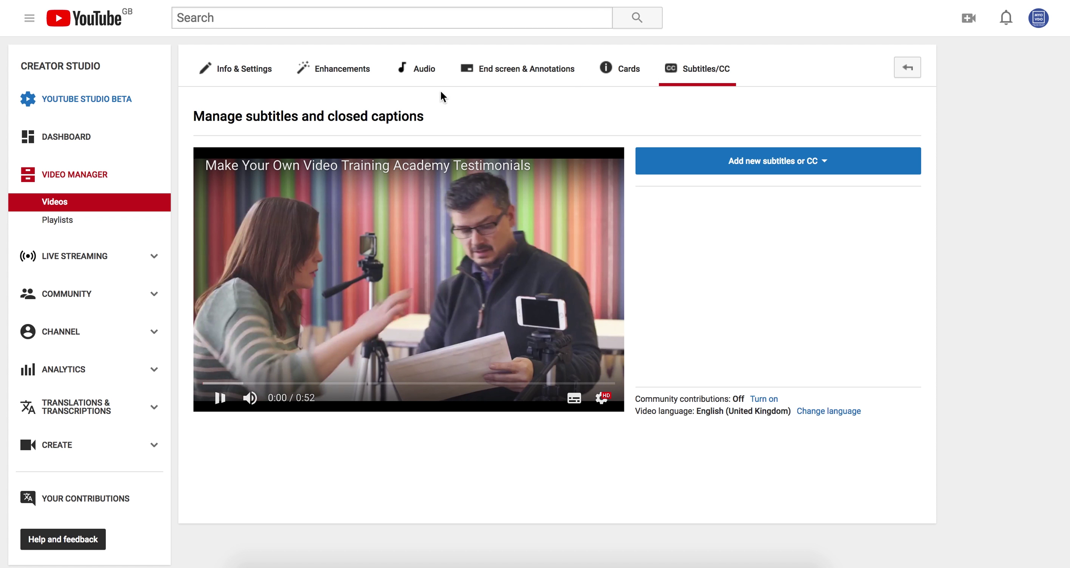
# Add an English (United Kingdom) subtitle track using the transcribe-and-set-timings method
pyautogui.click(777, 163)
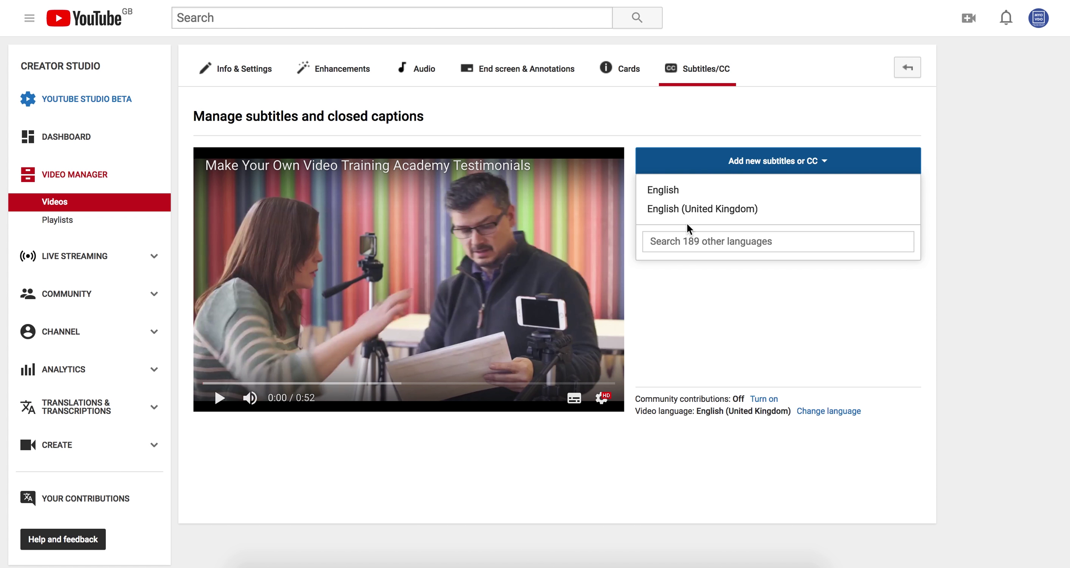
pyautogui.click(695, 209)
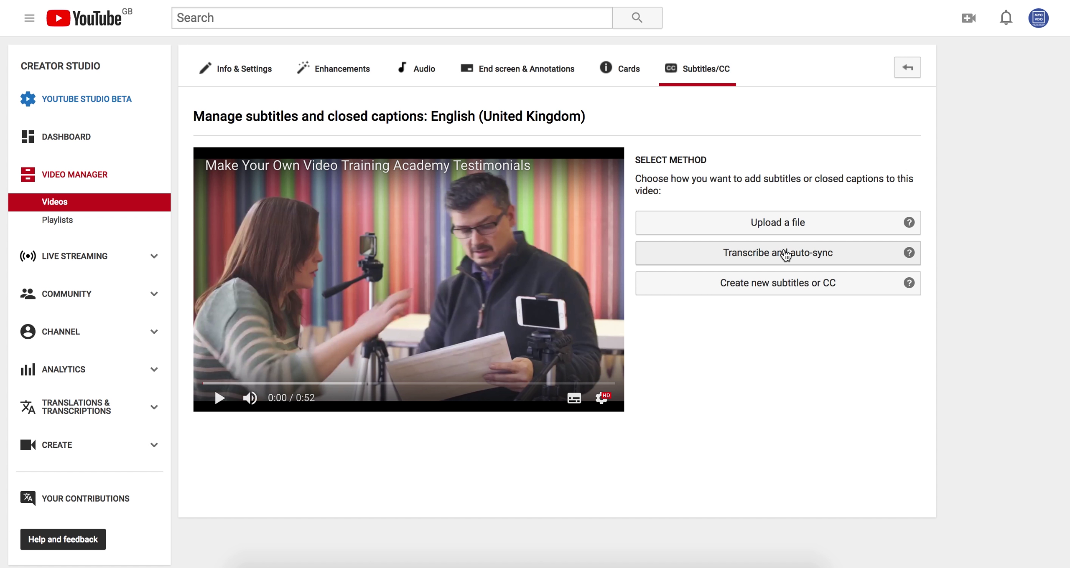
pyautogui.click(781, 284)
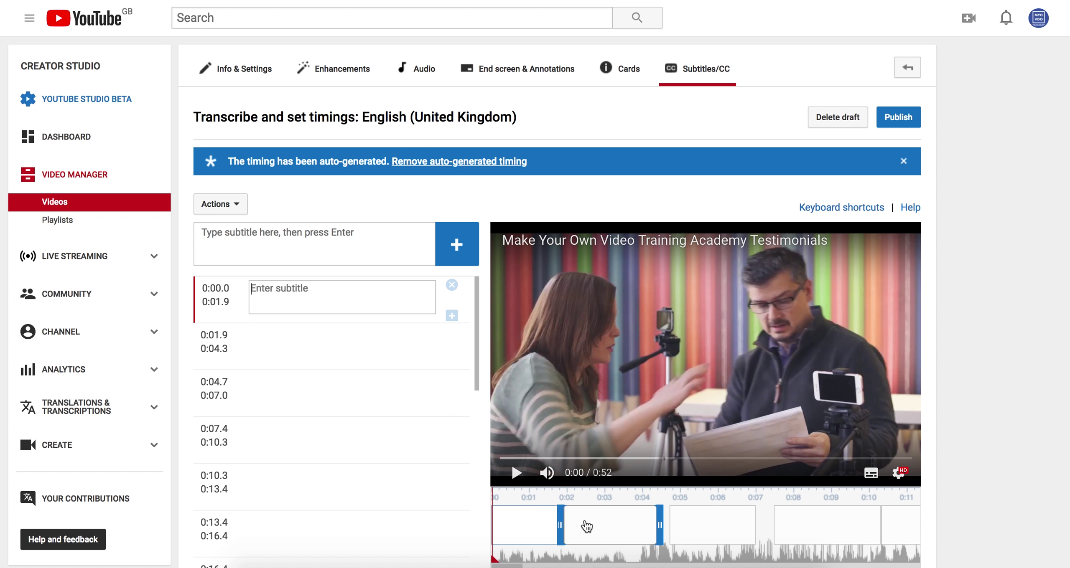
# Type 'Want to make better social videos' into the first subtitle slot, correcting the typo, then replay
pyautogui.click(517, 472)
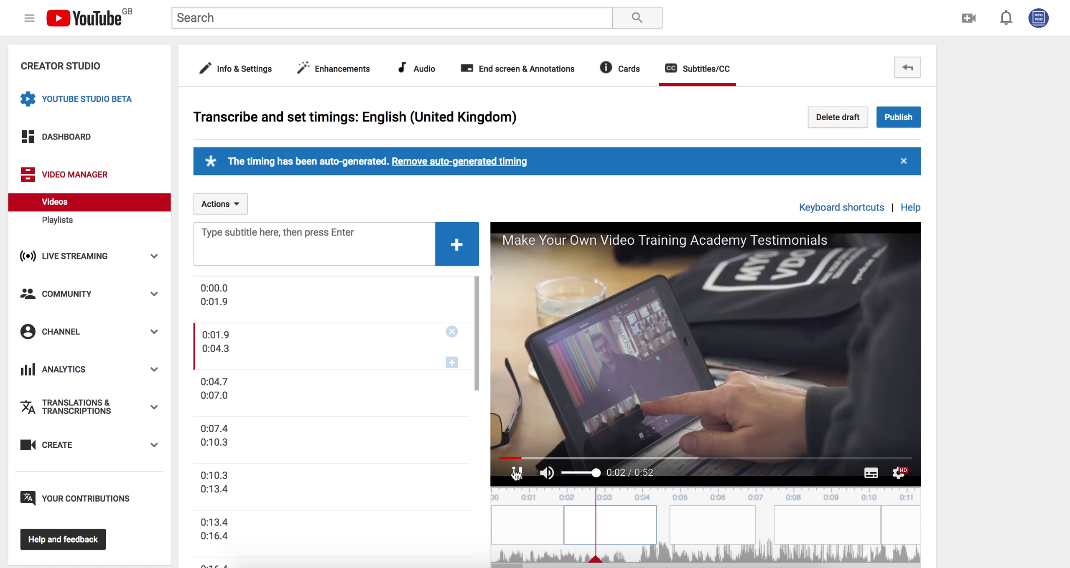
pyautogui.click(267, 296)
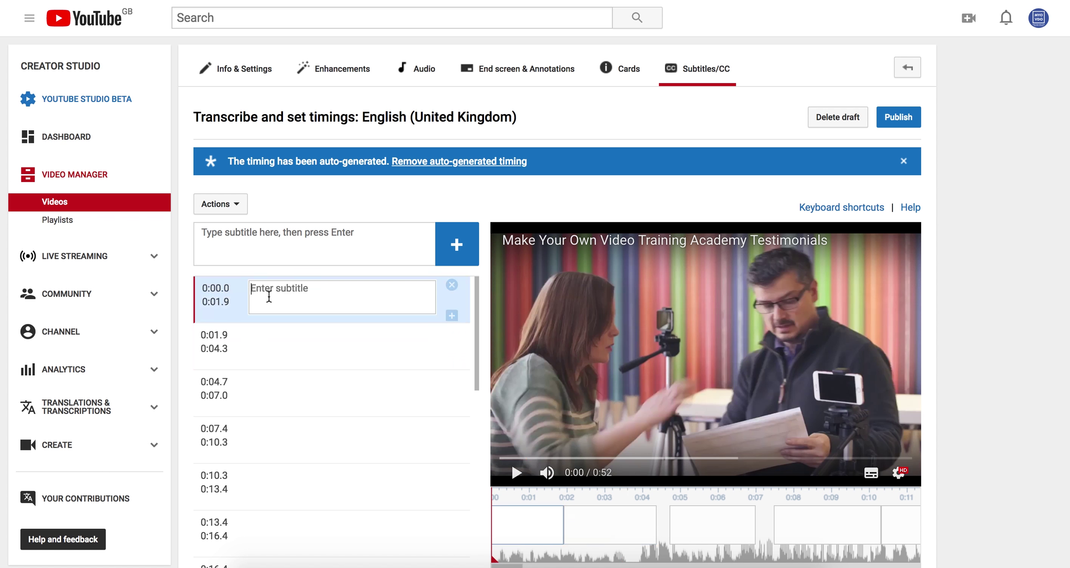
pyautogui.write('Want to make ')
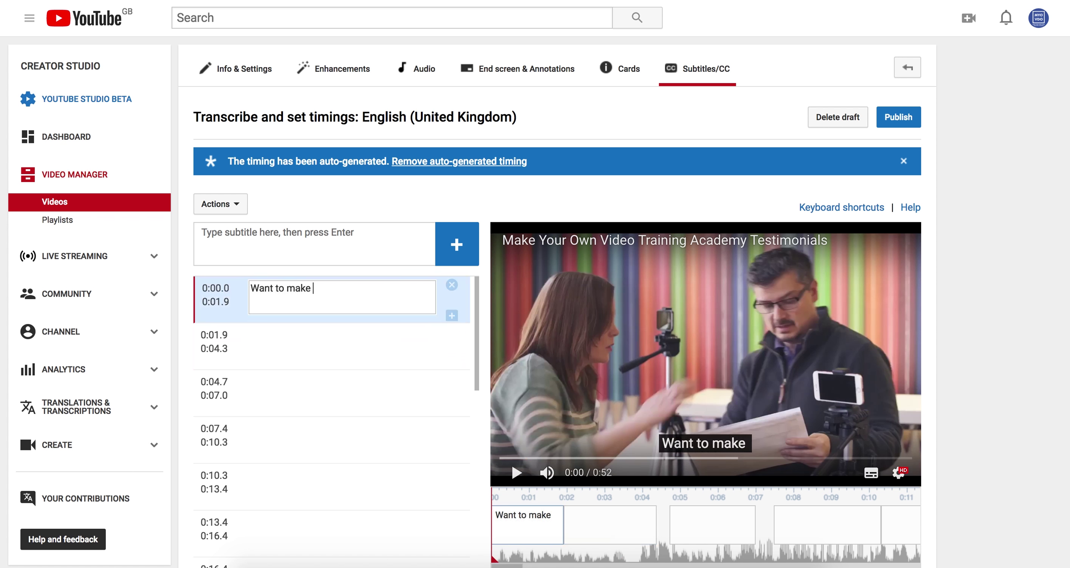
pyautogui.write('better social')
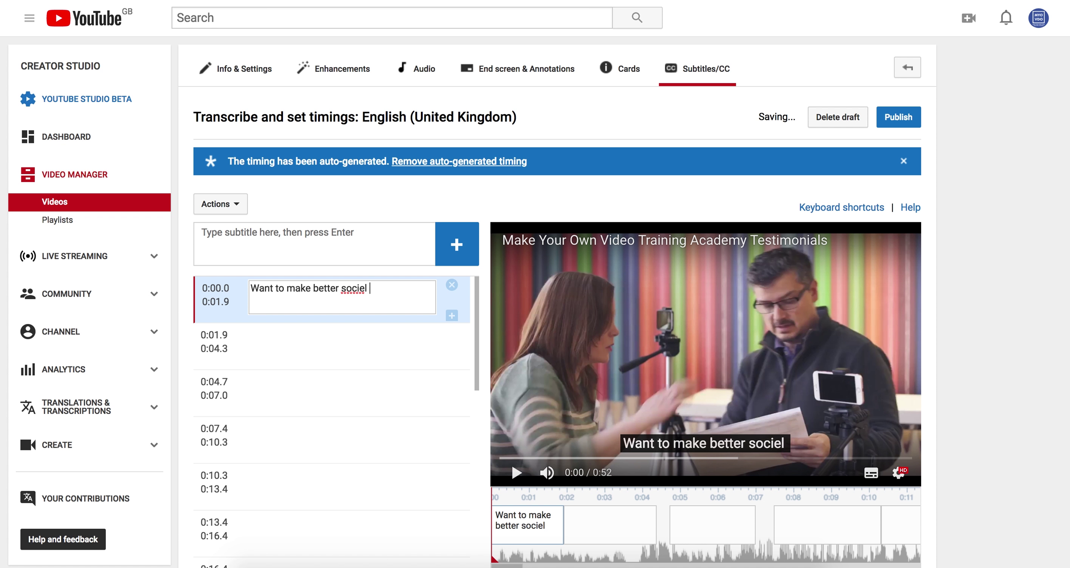
pyautogui.press('BackSpace')
pyautogui.press('BackSpace')
pyautogui.write('e')
pyautogui.press('BackSpace')
pyautogui.press('BackSpace')
pyautogui.write('cial videos')
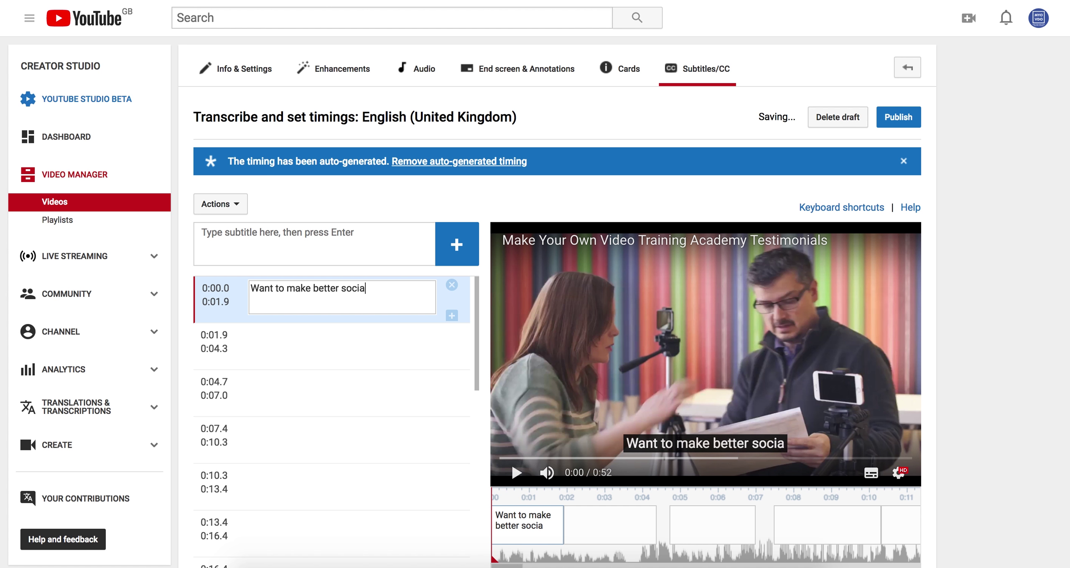
pyautogui.click(518, 472)
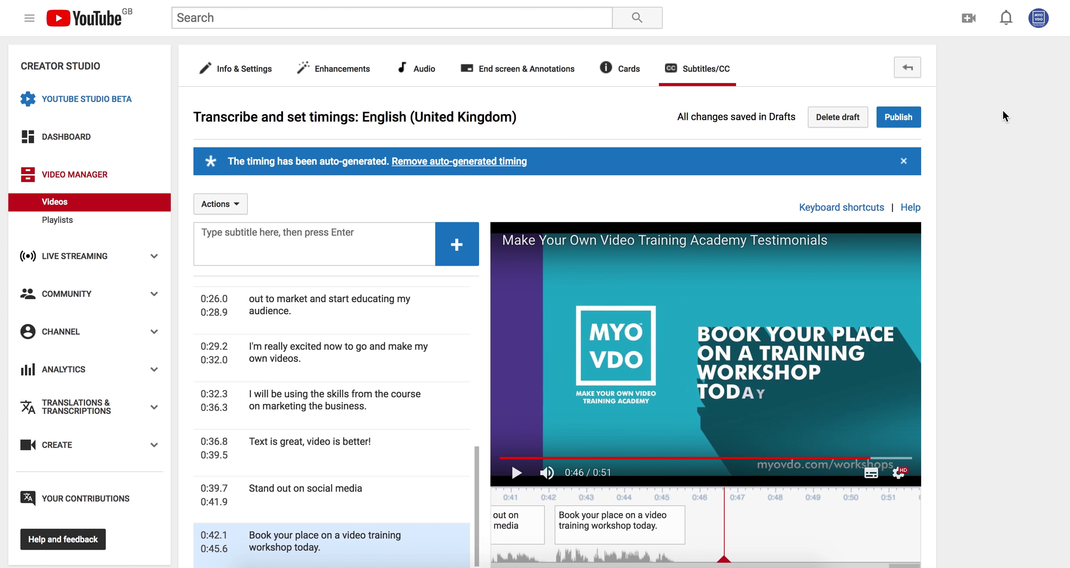
# Publish the finished English (United Kingdom) subtitle track
pyautogui.click(903, 119)
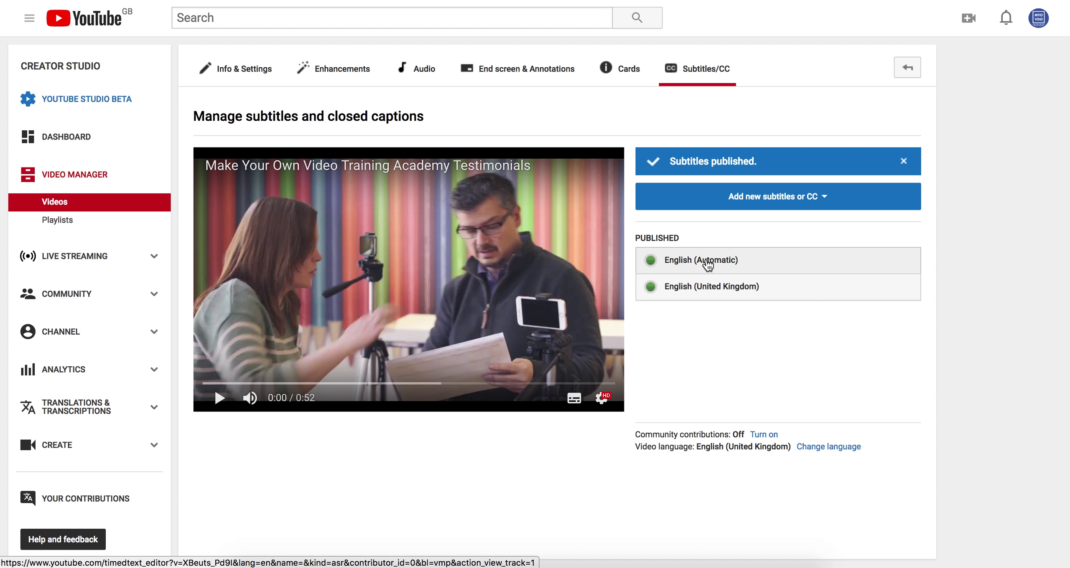
# From the English (United Kingdom) track's Actions menu, save the subtitles as captions (1).srt
pyautogui.click(730, 289)
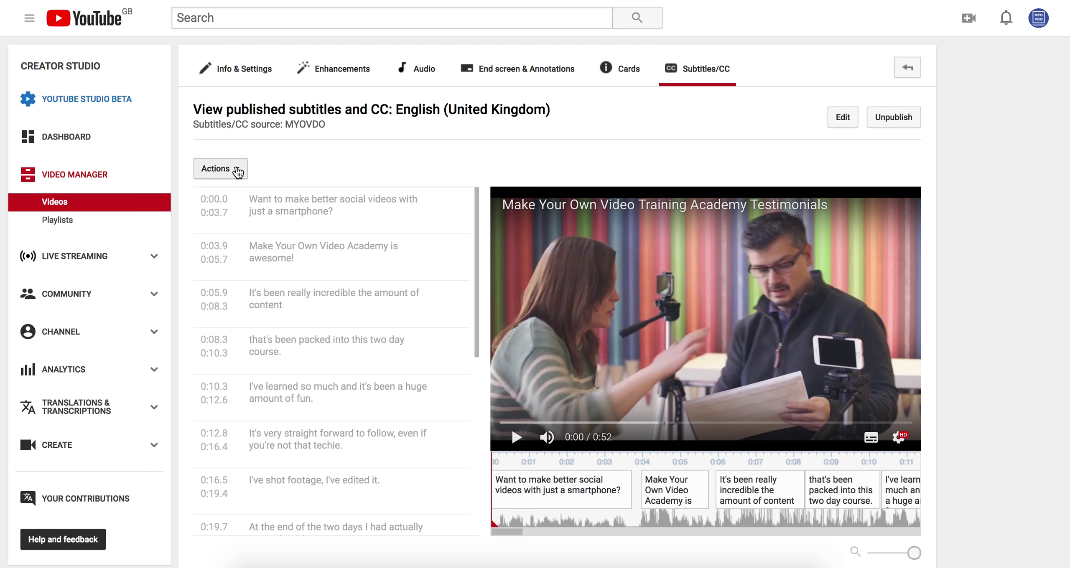
pyautogui.click(236, 170)
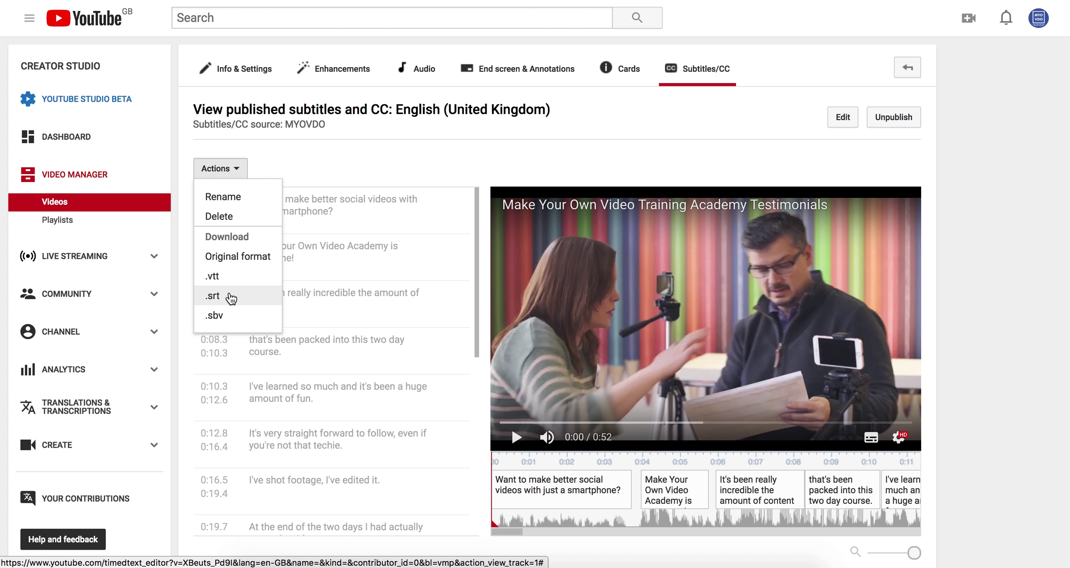
pyautogui.click(231, 298)
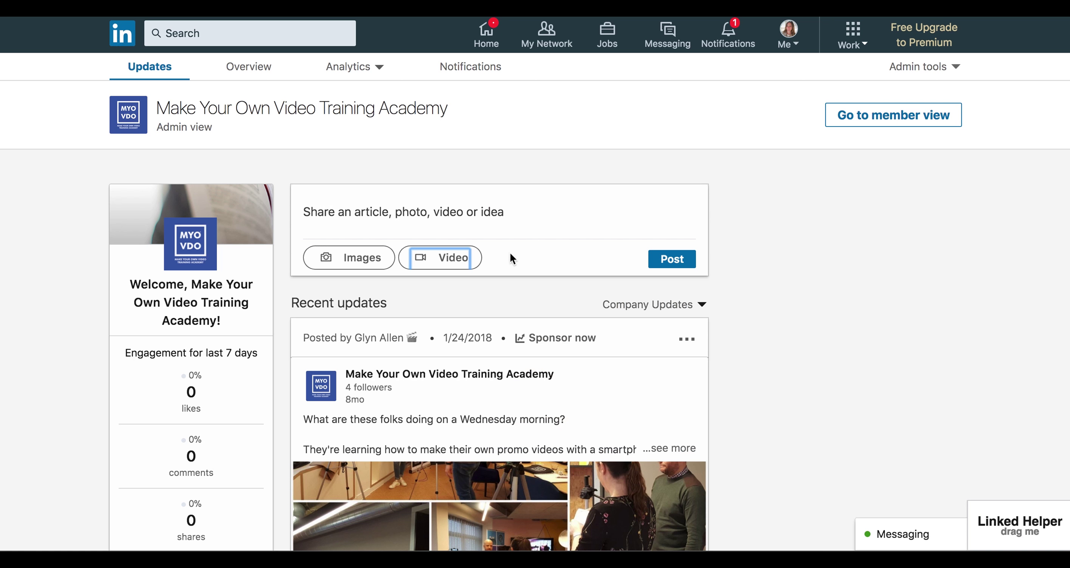
# Attach the testimonial .mp4 from the Desktop to a new company page video post
pyautogui.click(454, 259)
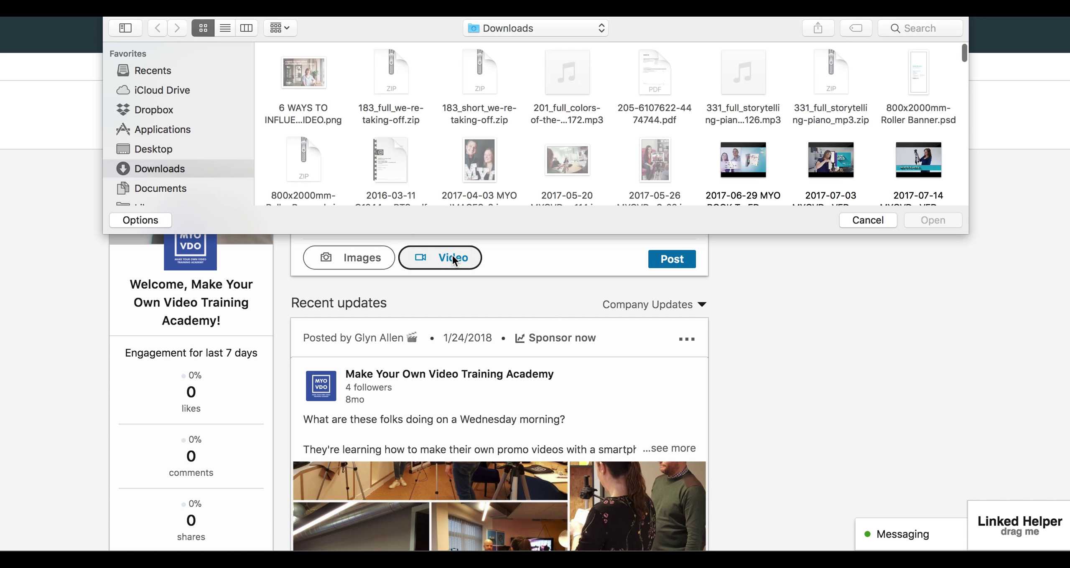
pyautogui.click(151, 147)
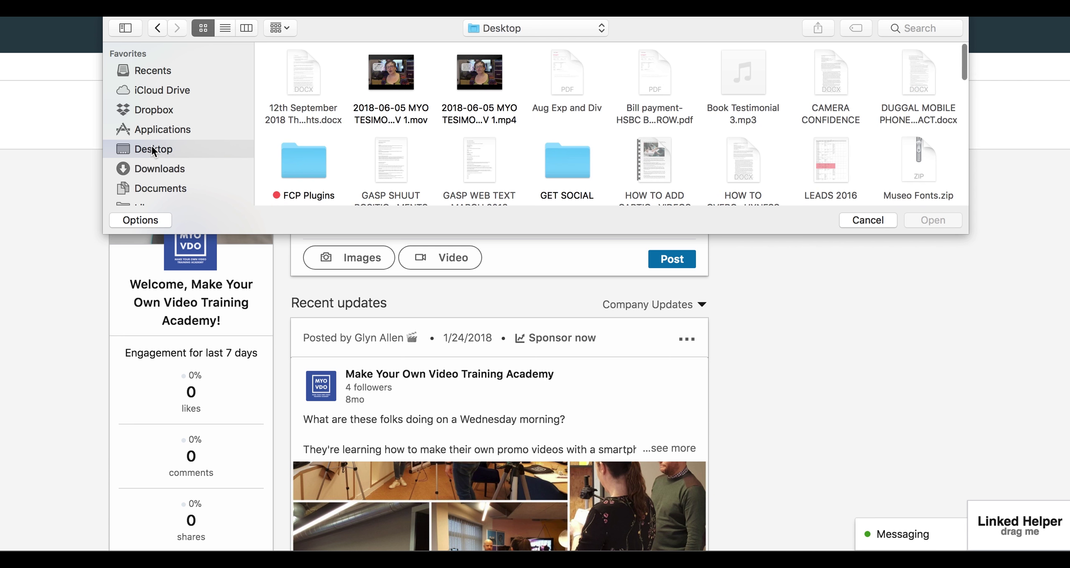
pyautogui.click(497, 81)
pyautogui.click(914, 221)
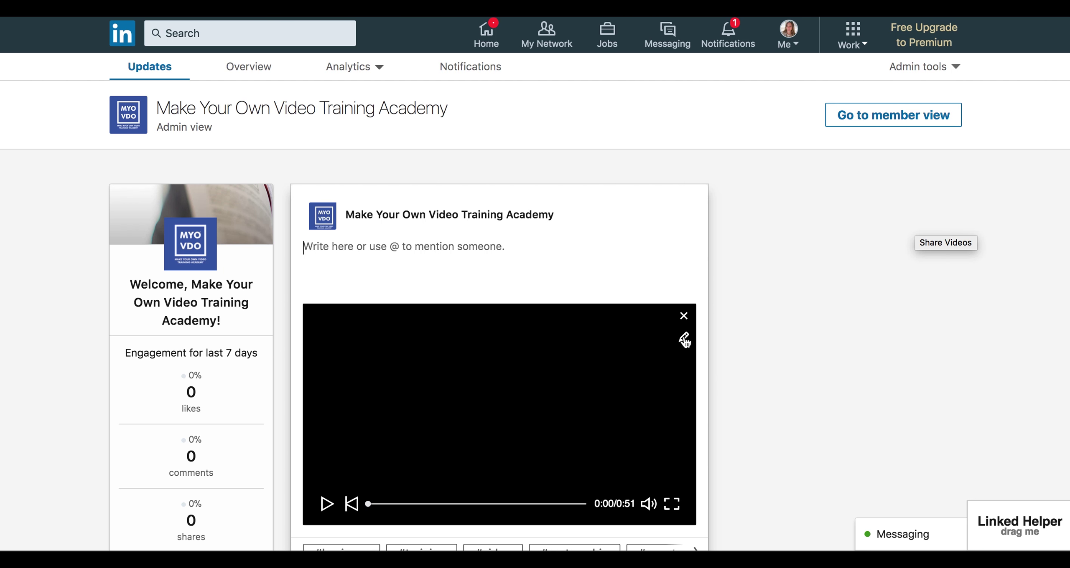
# In the video settings, load captions (1).srt from Downloads as the caption file
pyautogui.scroll(-3, 684, 340)
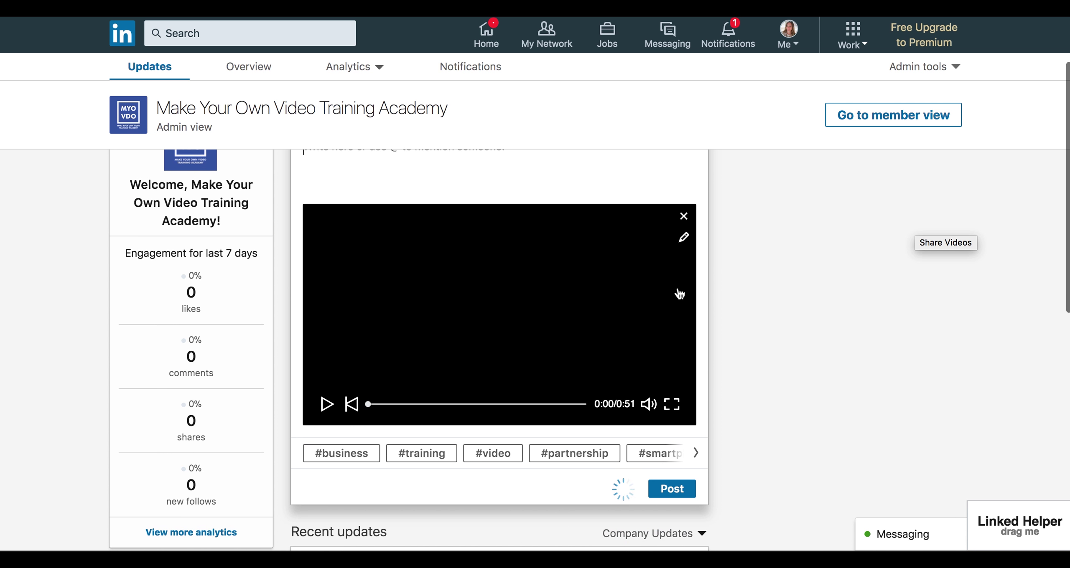
pyautogui.click(683, 241)
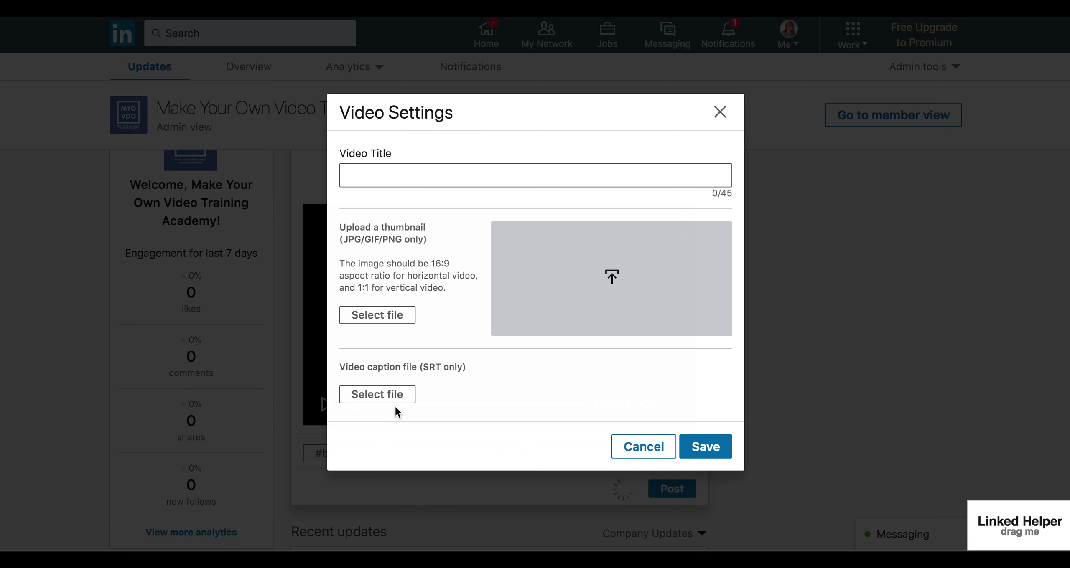
pyautogui.click(384, 395)
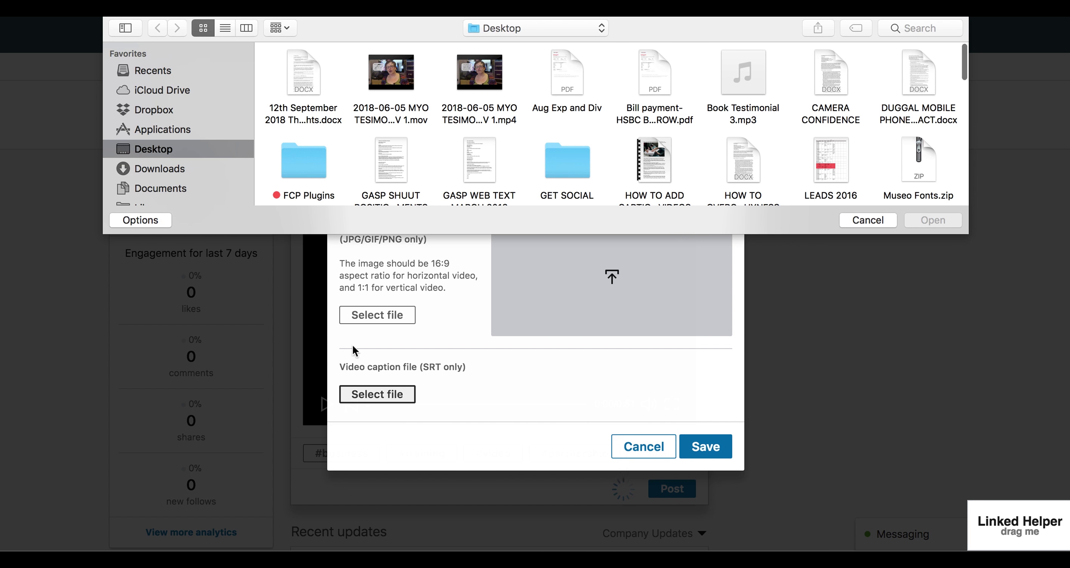
pyautogui.click(159, 169)
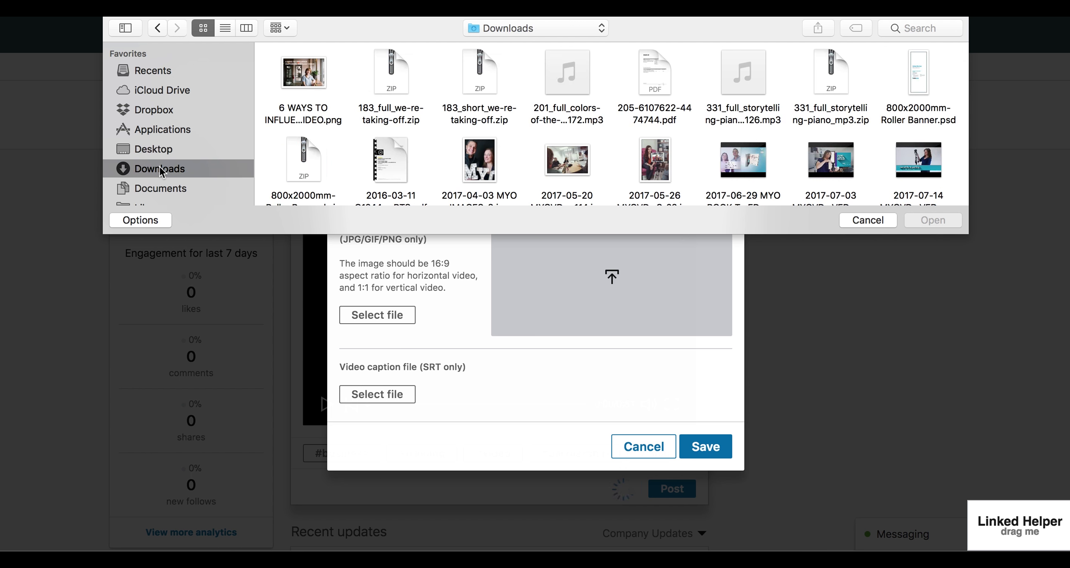
pyautogui.click(228, 26)
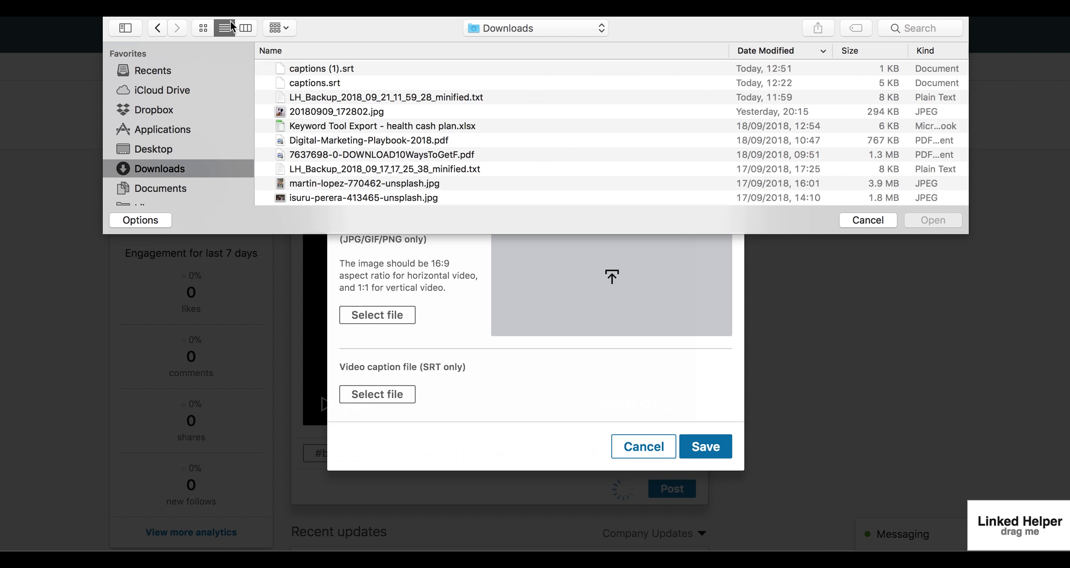
pyautogui.click(312, 68)
pyautogui.click(932, 221)
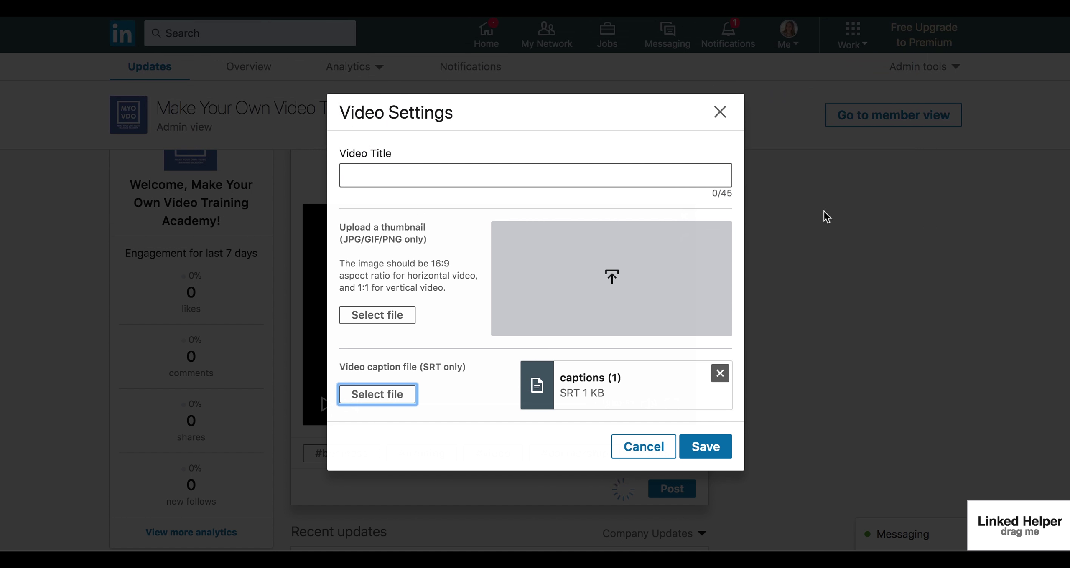
# Save the caption settings and write the 2-day video training workshop post with contact e-mail and hashtags
pyautogui.click(705, 445)
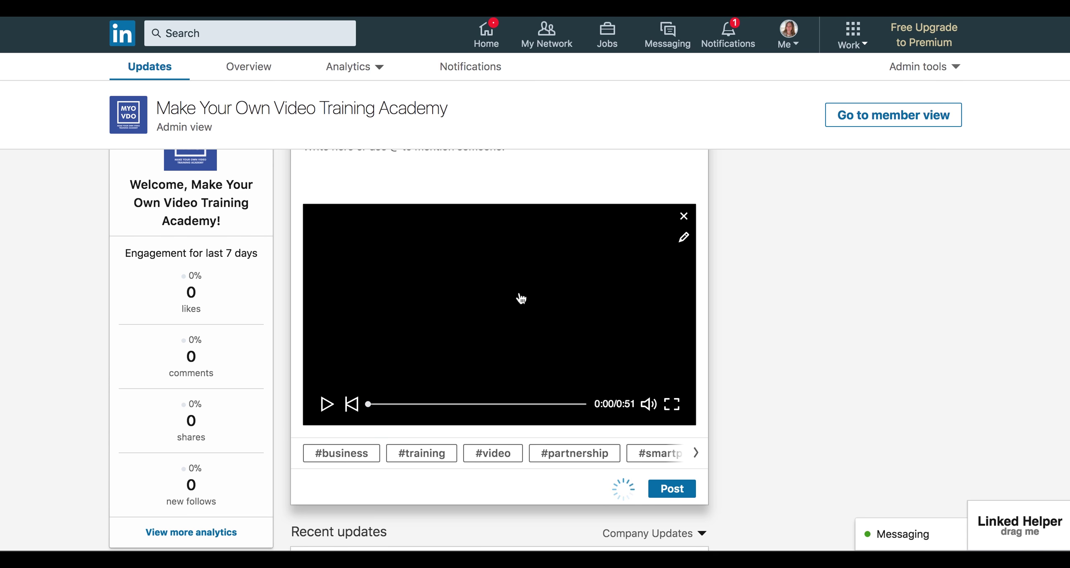
pyautogui.scroll(2, 520, 298)
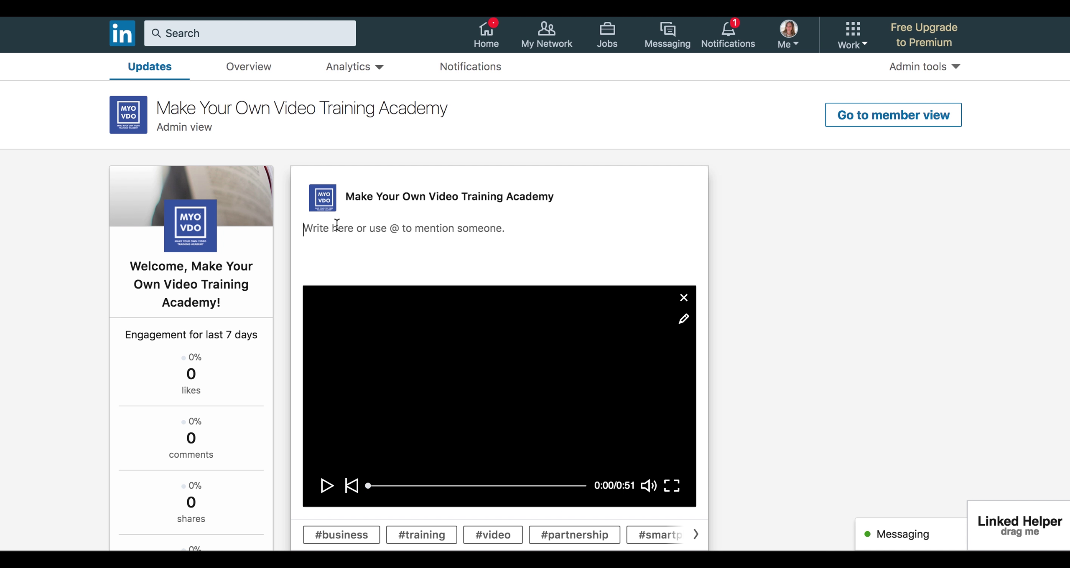
pyautogui.write('Fi')
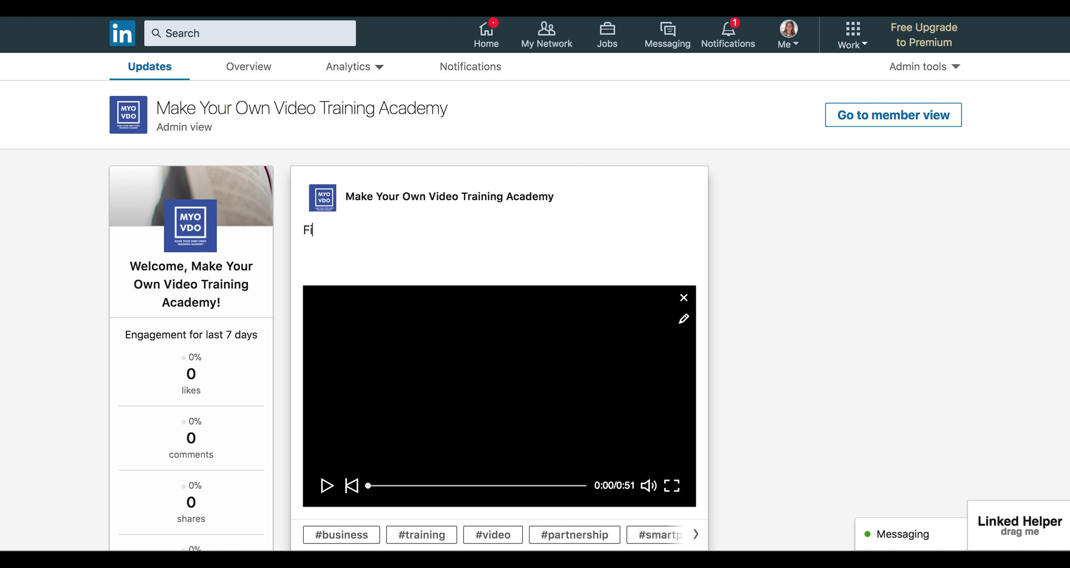
pyautogui.press('BackSpace')
pyautogui.press('BackSpace')
pyautogui.write("Here's what our learners")
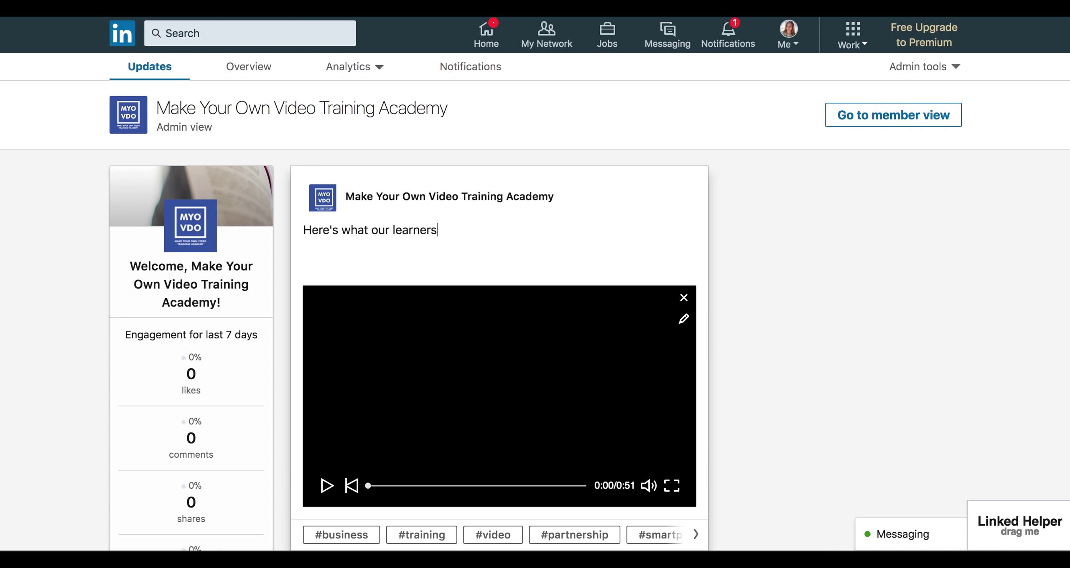
pyautogui.write(' thought of Make')
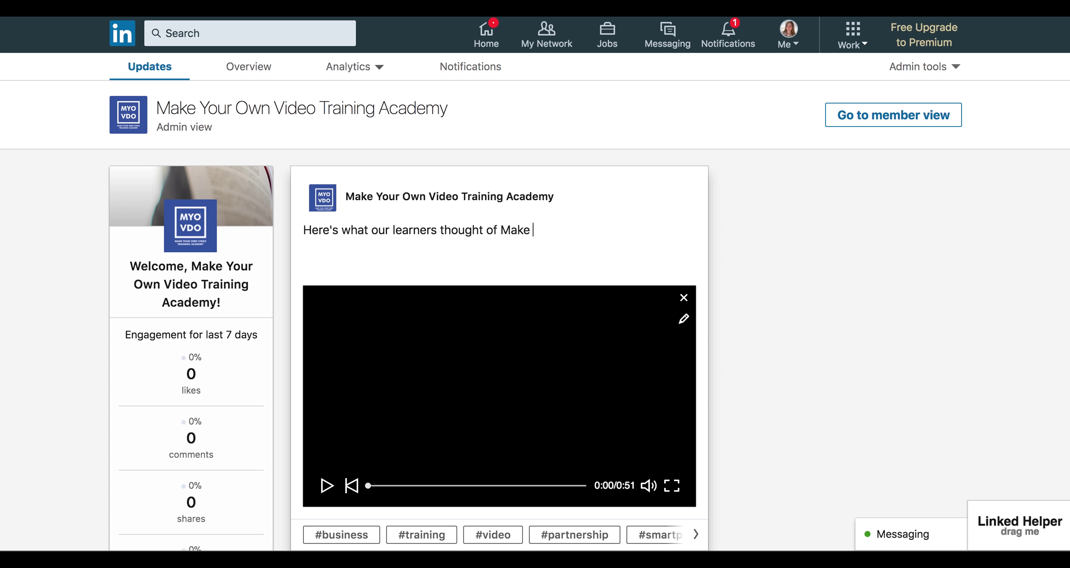
pyautogui.write(' Your Own Video Tr')
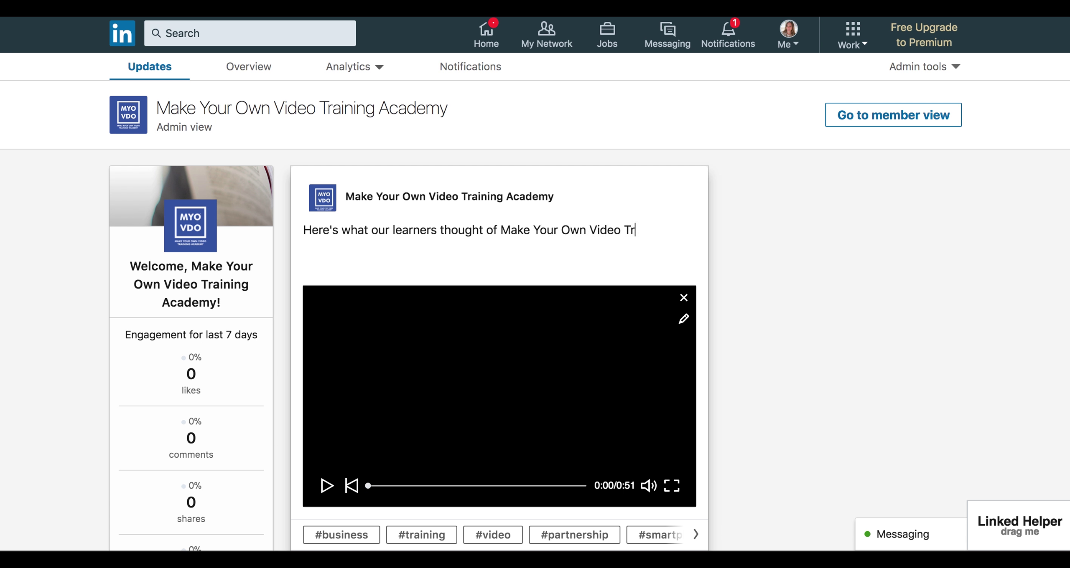
pyautogui.write("aining Academy'")
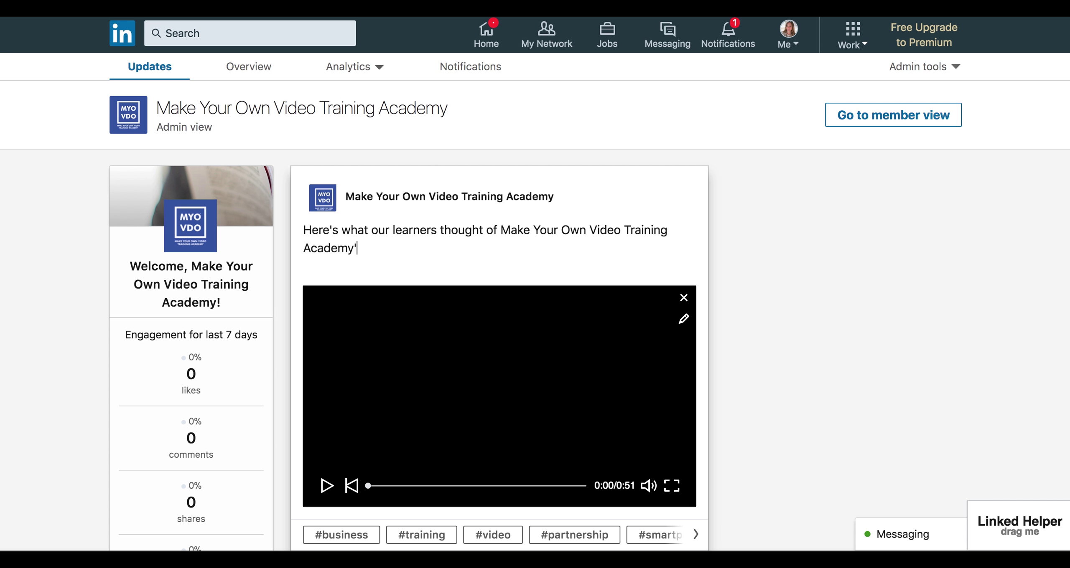
pyautogui.write('s 2-day video training')
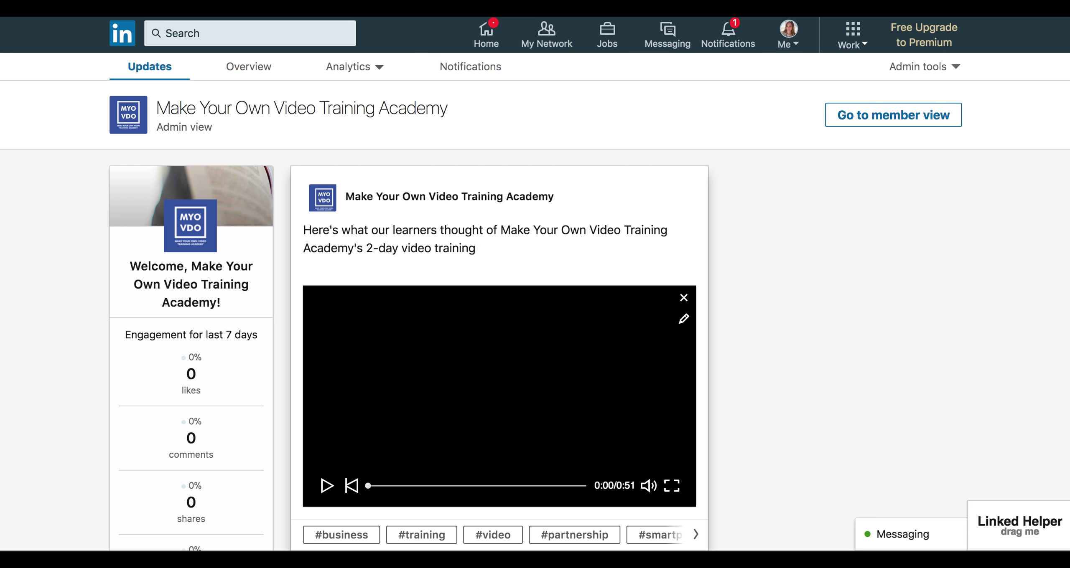
pyautogui.press('super+v')
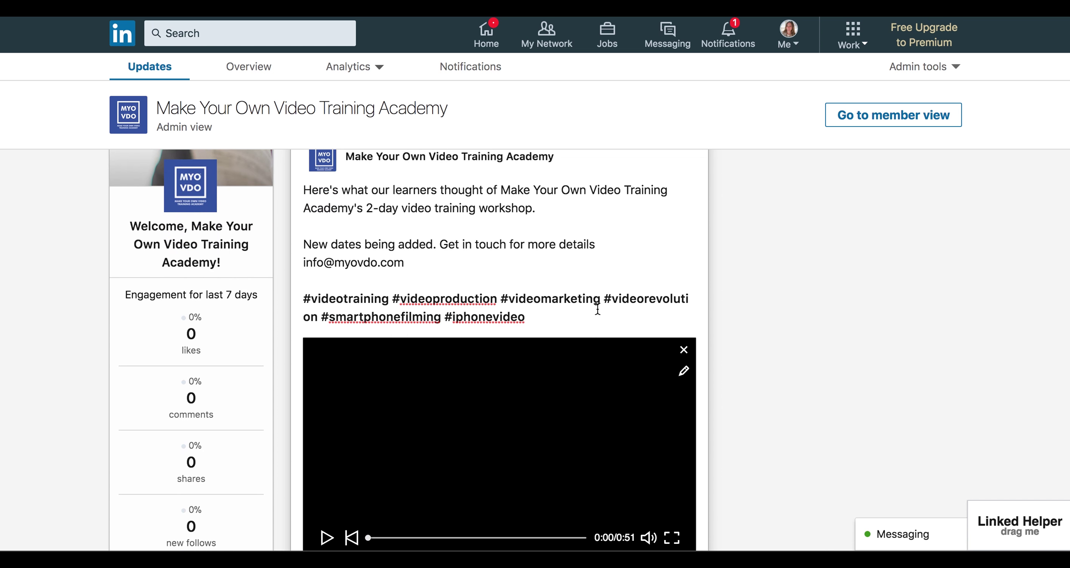
pyautogui.scroll(-4, 598, 309)
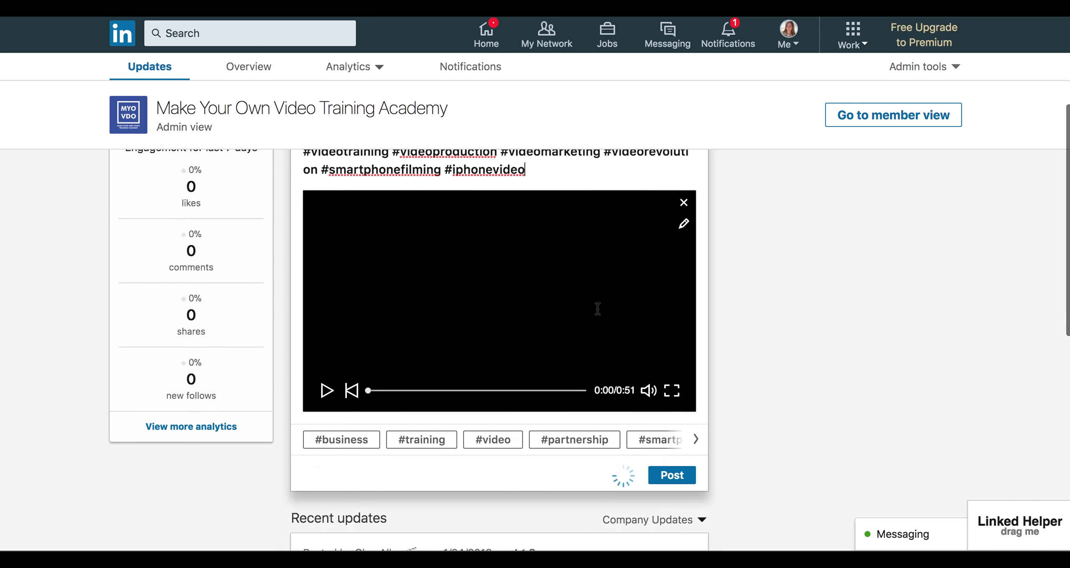
# Publish the video post and find it at the top of the company's updates feed
pyautogui.click(675, 471)
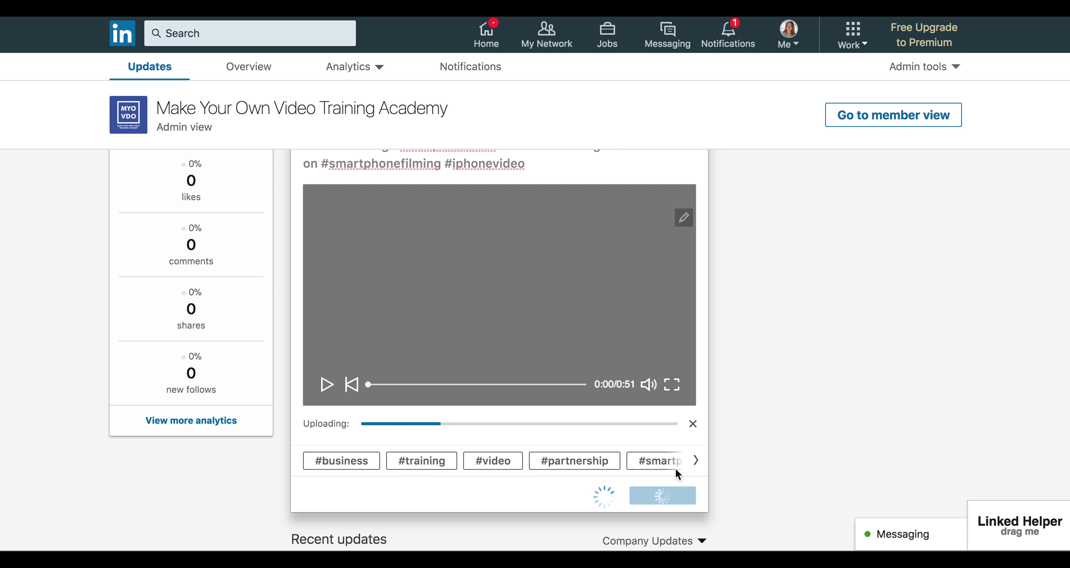
pyautogui.scroll(1, 810, 392)
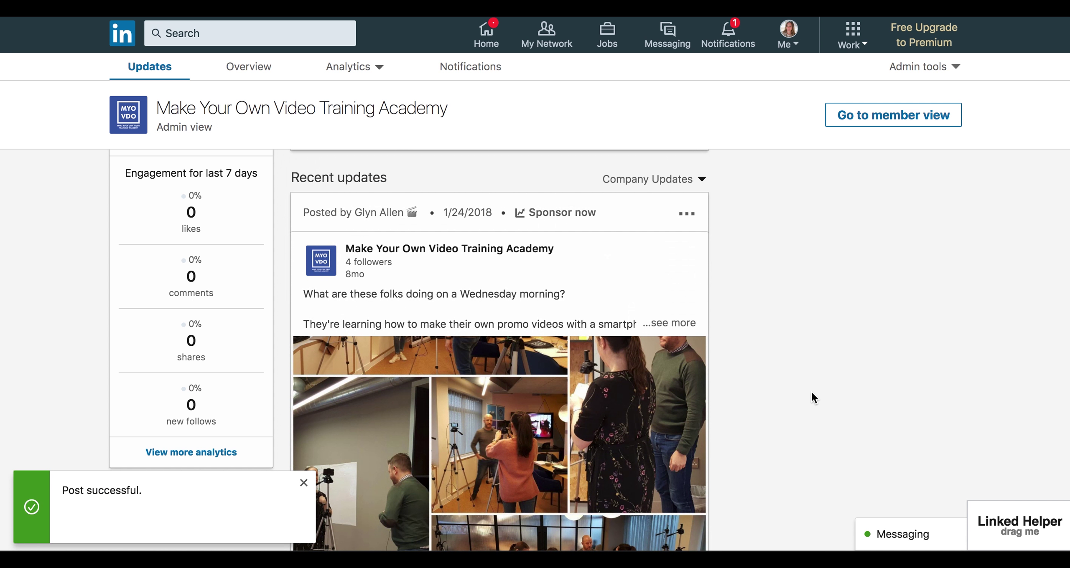
pyautogui.scroll(5, 702, 397)
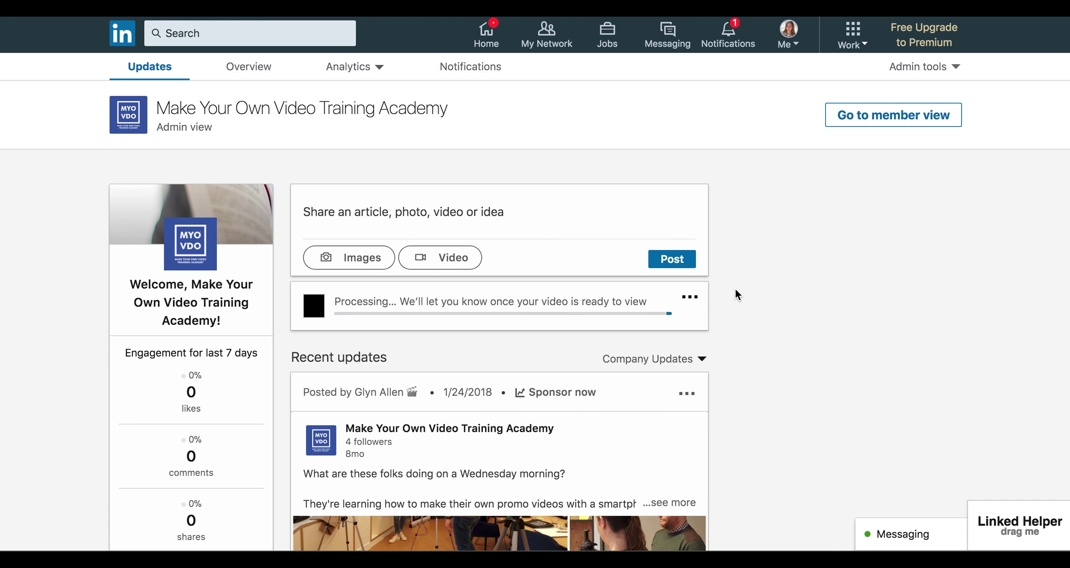
pyautogui.scroll(-5, 736, 294)
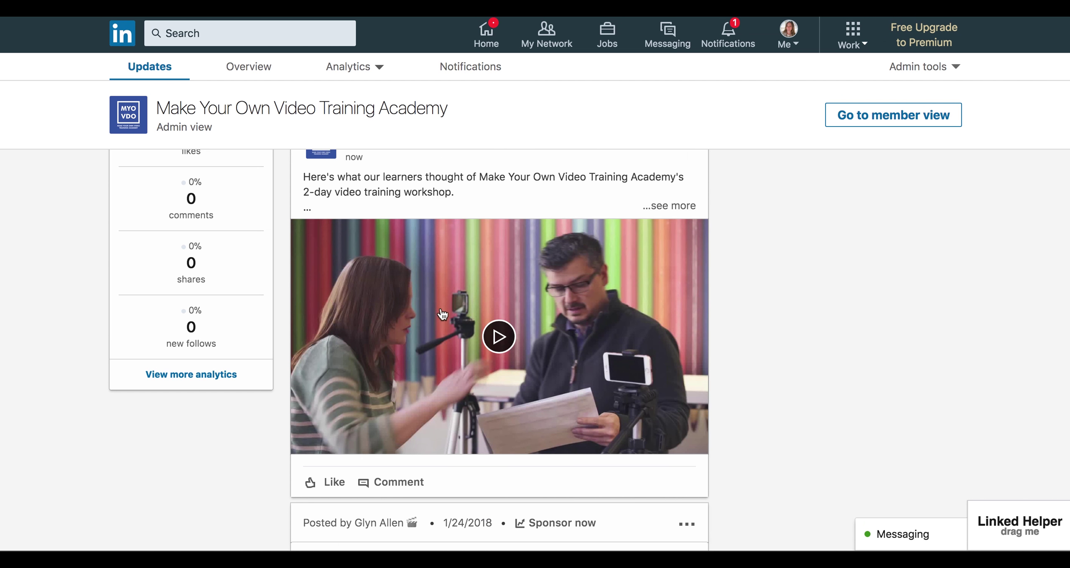
# Play the posted video in the feed with its captions showing 'Want to make better social videos…'
pyautogui.click(501, 338)
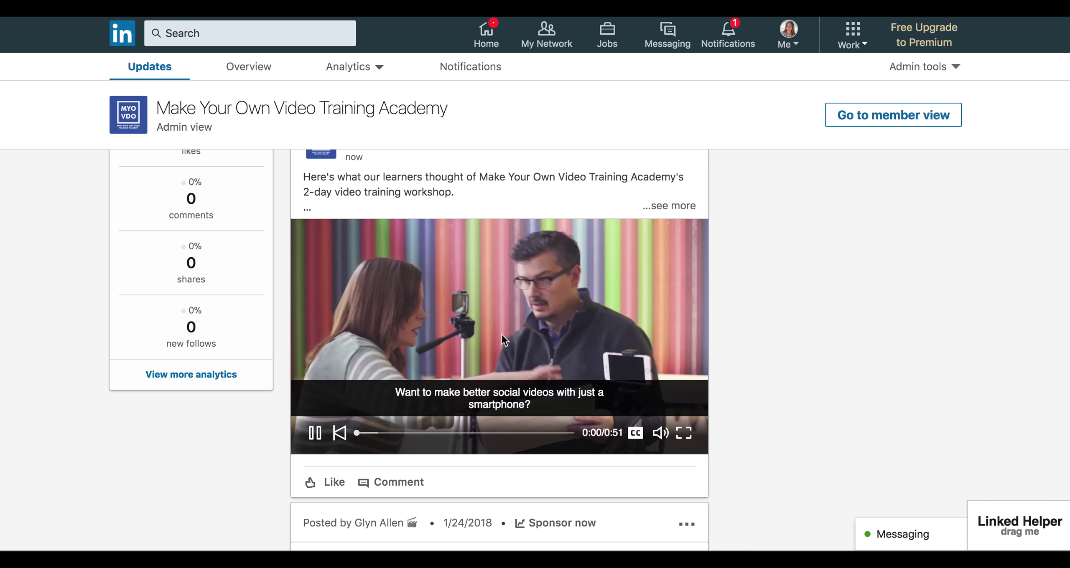
pyautogui.click(694, 338)
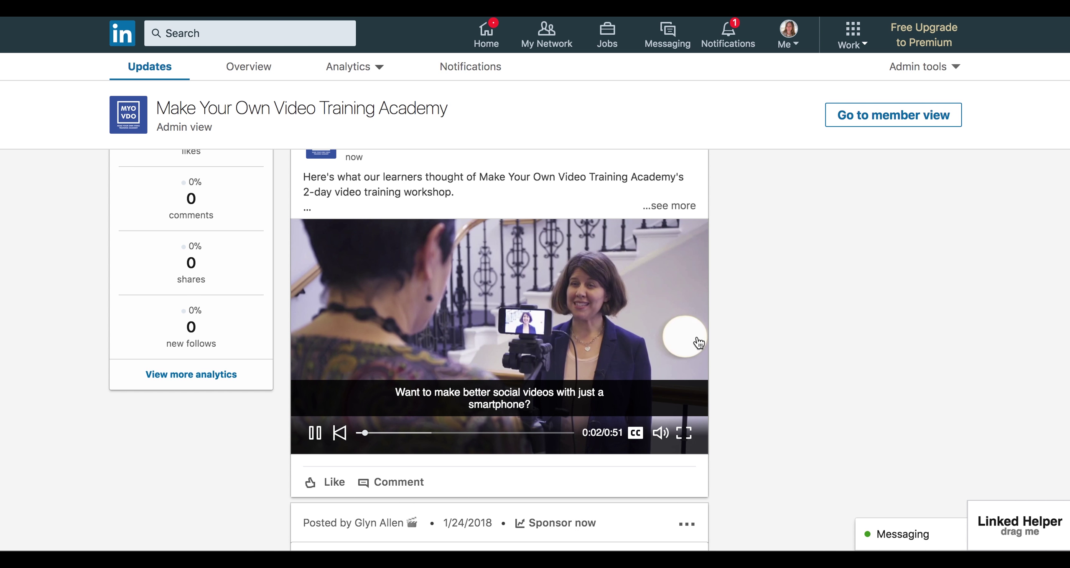